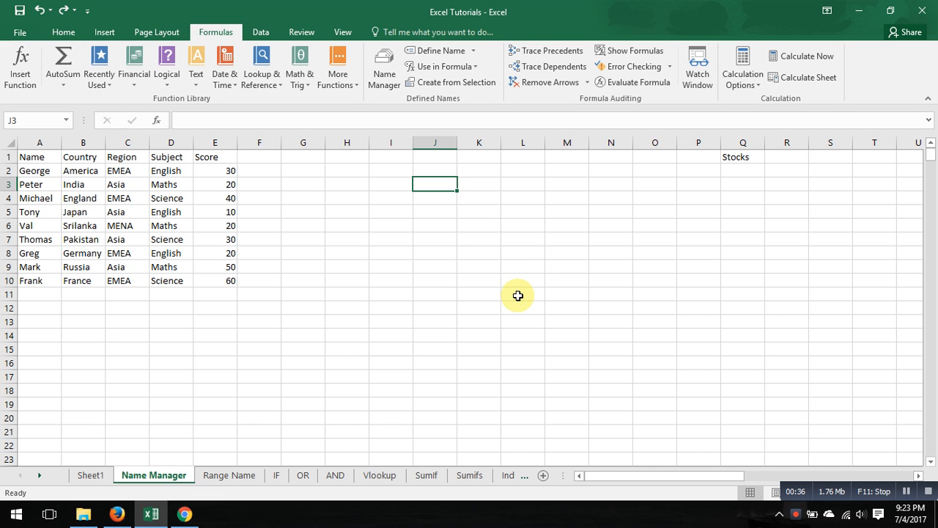
{"action": "left_click", "coordinate": [732, 212]}
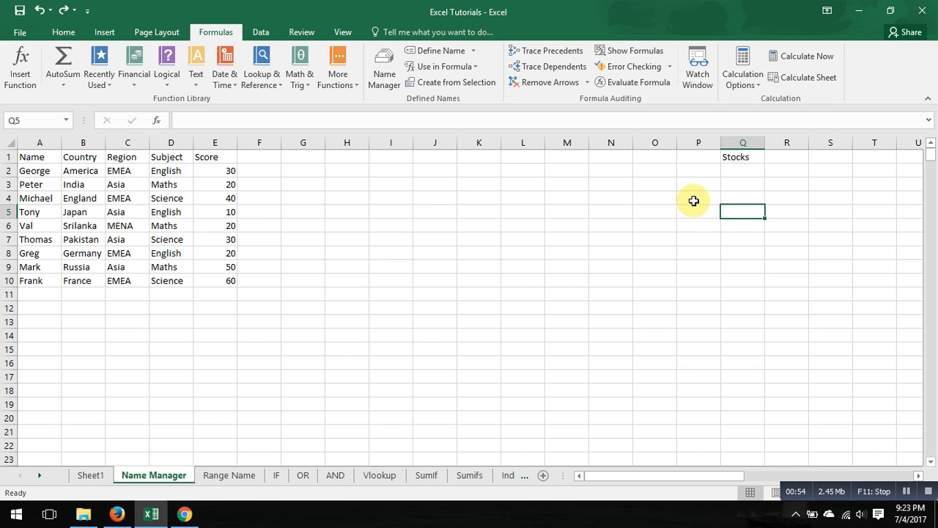
{"action": "left_click", "coordinate": [539, 208]}
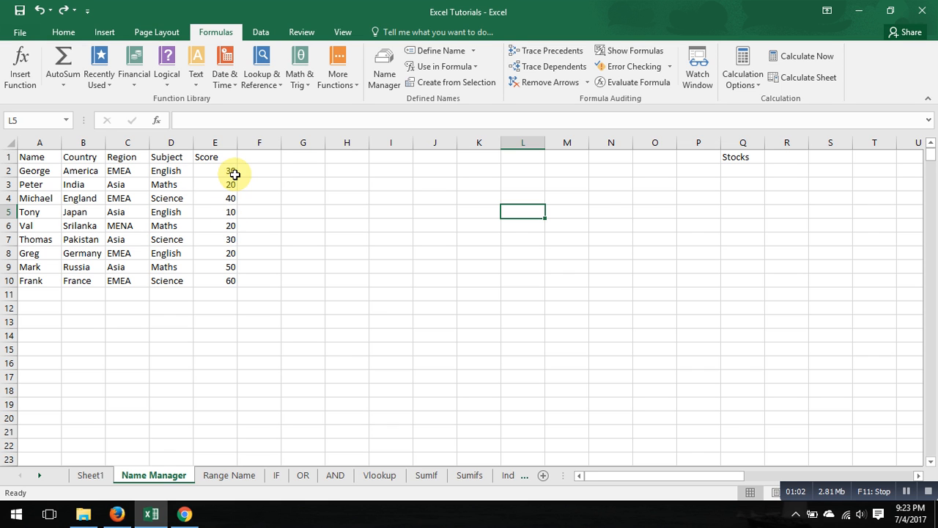
Name the score values in E2:E10 as the range "Score"
{"action": "left_click_drag", "start_coordinate": [227, 170], "coordinate": [223, 275]}
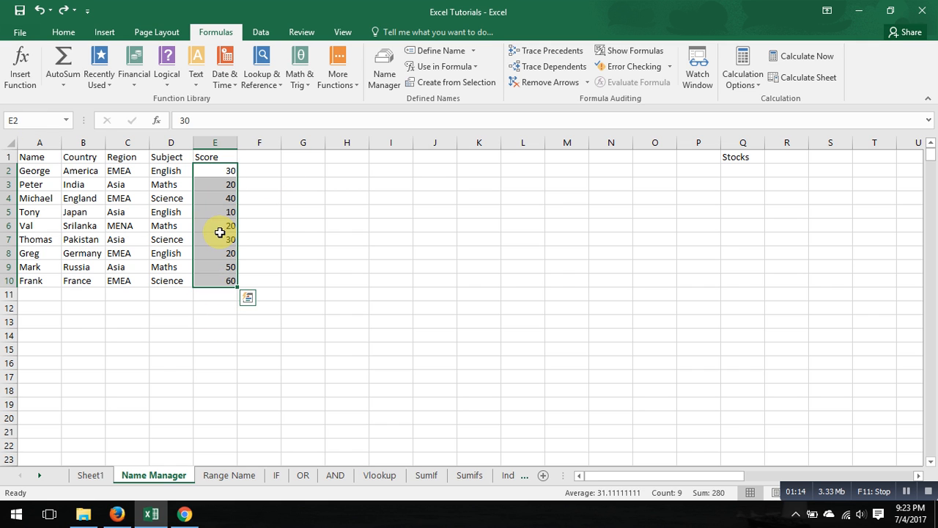
{"action": "left_click", "coordinate": [26, 120]}
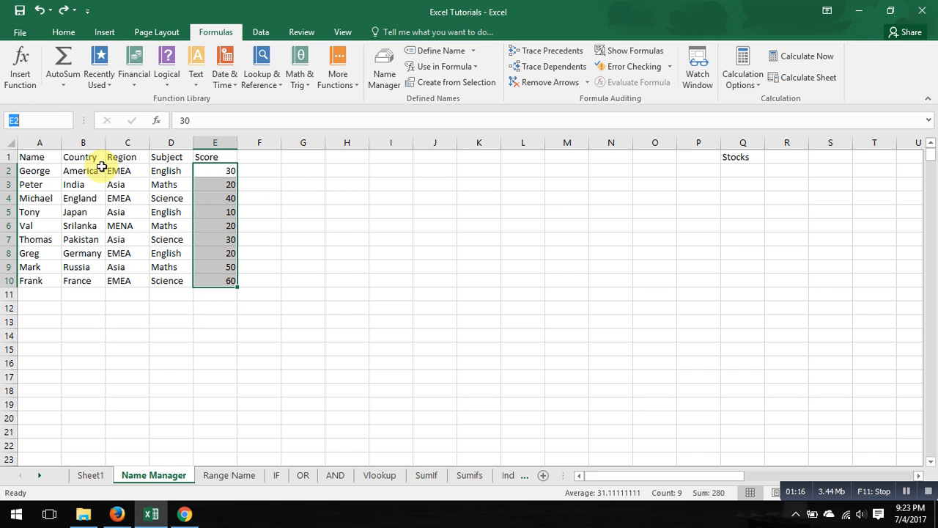
{"action": "type", "text": "Score"}
{"action": "key", "text": "Return"}
From an empty cell, jump to the named range Score to check which cells it selects
{"action": "left_click", "coordinate": [652, 199]}
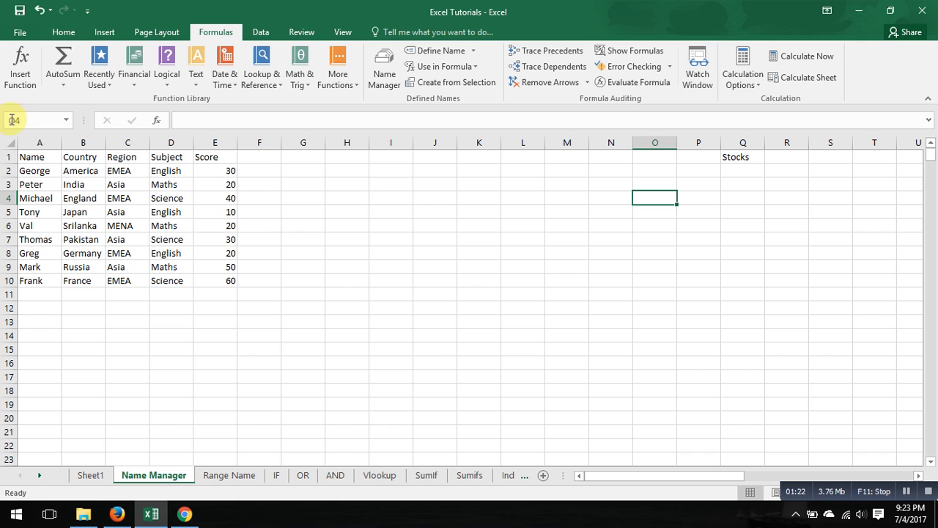
{"action": "left_click", "coordinate": [68, 121]}
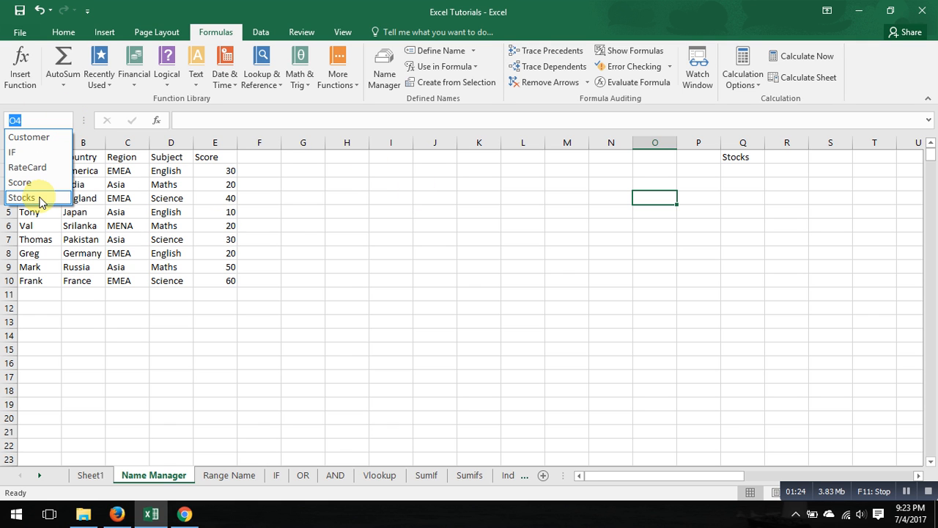
{"action": "left_click", "coordinate": [39, 186]}
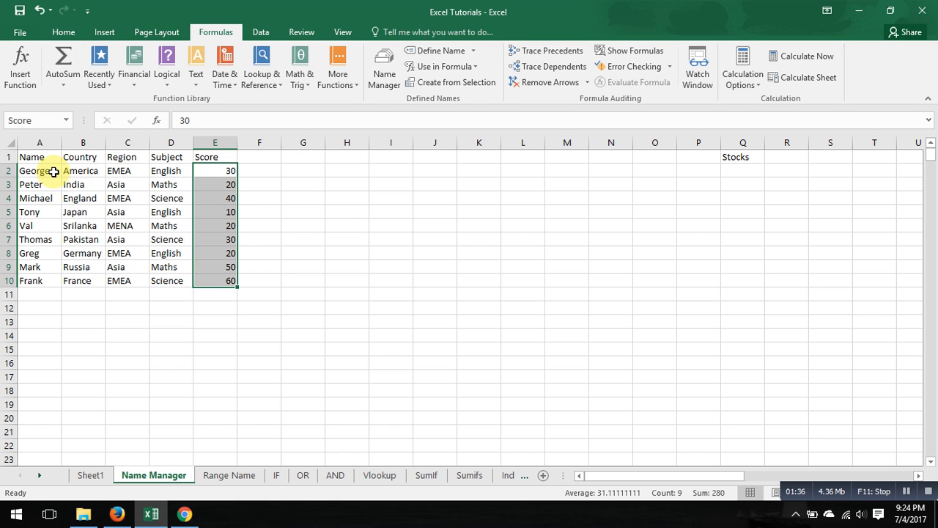
Name the list of student names in A2:A10 as the range "StudentName"
{"action": "left_click_drag", "start_coordinate": [52, 171], "coordinate": [43, 279]}
{"action": "left_click", "coordinate": [34, 122]}
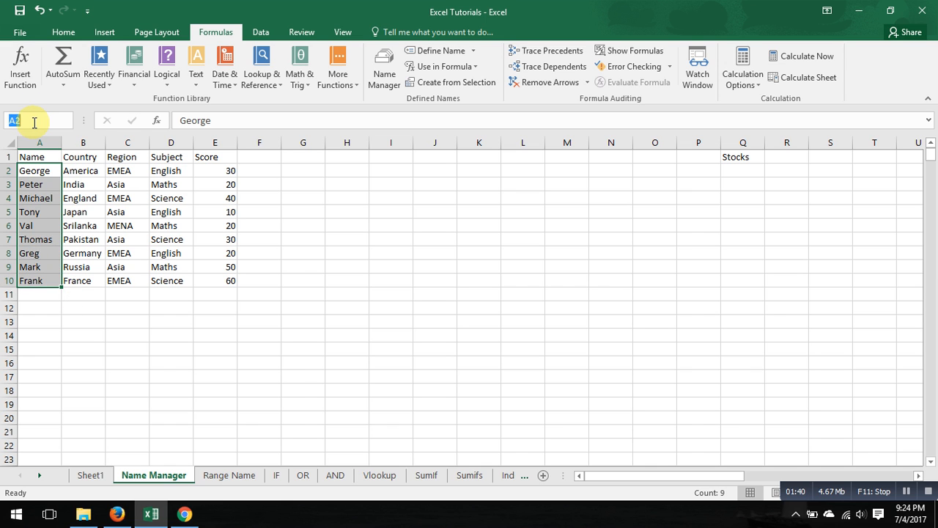
{"action": "type", "text": "Stude"}
{"action": "type", "text": "ntName"}
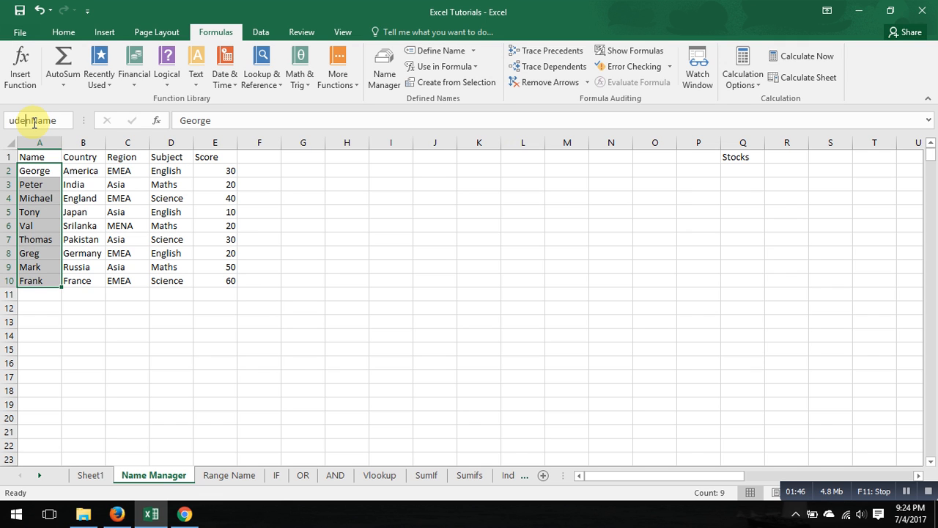
{"action": "key", "text": "Return"}
Go to the Sumifs sheet and jump from there to the StudentName named range
{"action": "left_click", "coordinate": [777, 190]}
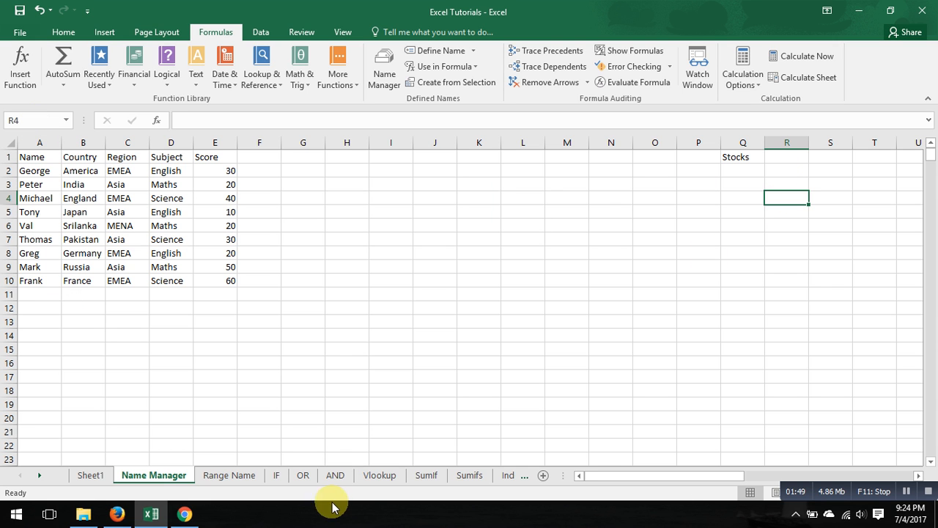
{"action": "left_click", "coordinate": [469, 475]}
{"action": "left_click", "coordinate": [741, 209]}
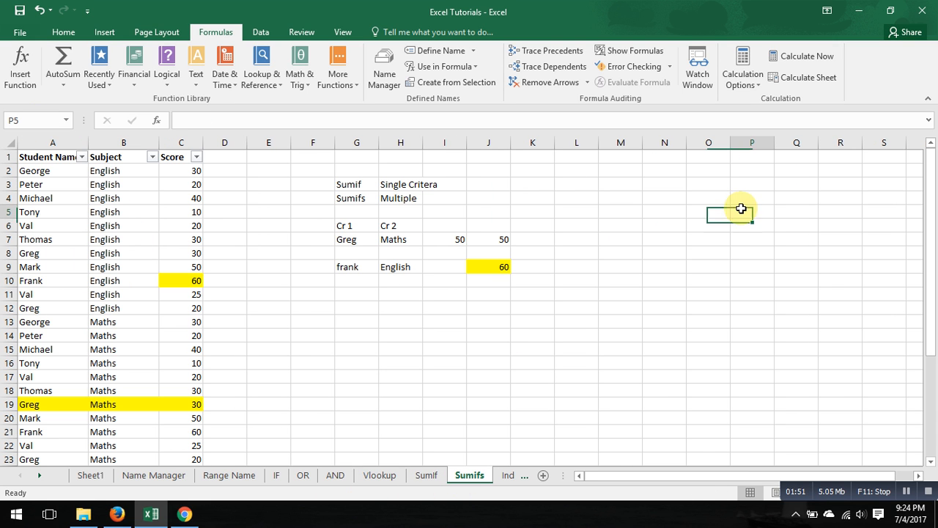
{"action": "left_click", "coordinate": [66, 119]}
{"action": "left_click", "coordinate": [41, 213]}
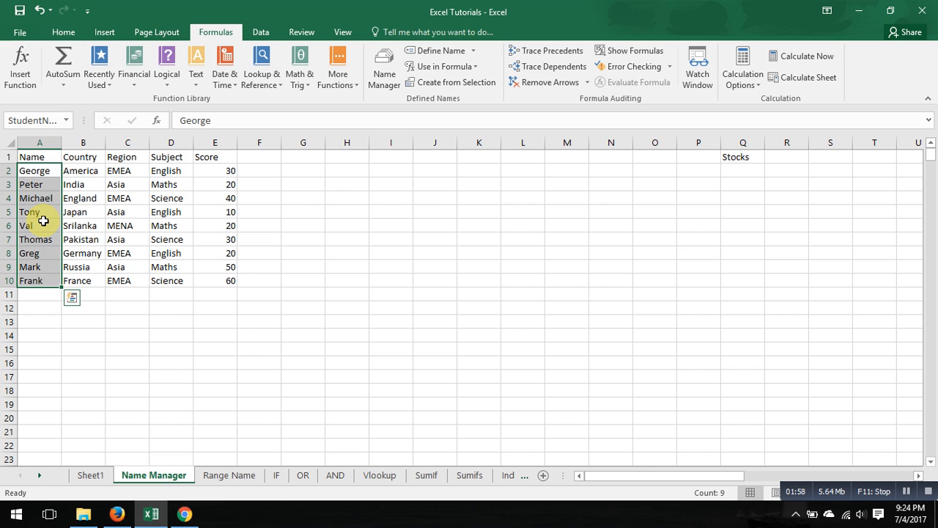
{"action": "left_click", "coordinate": [533, 199]}
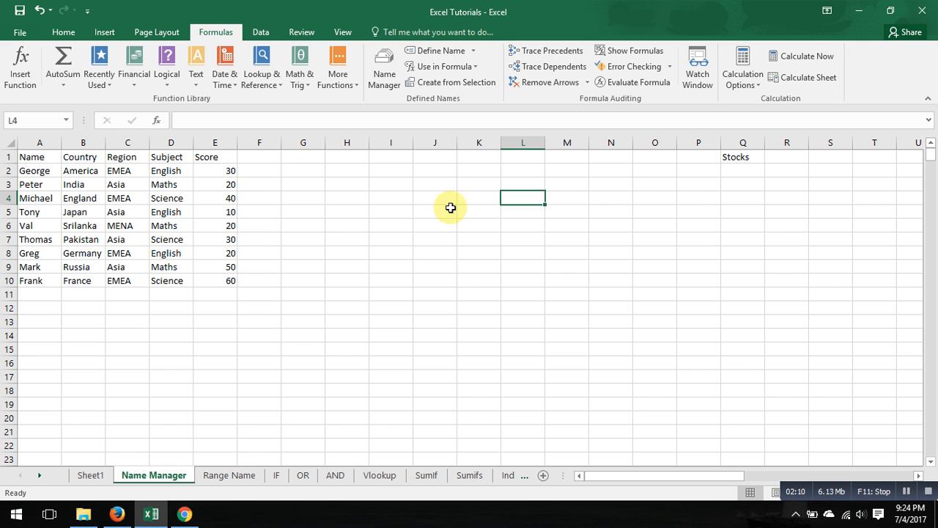
{"action": "left_click_drag", "start_coordinate": [51, 169], "coordinate": [37, 280]}
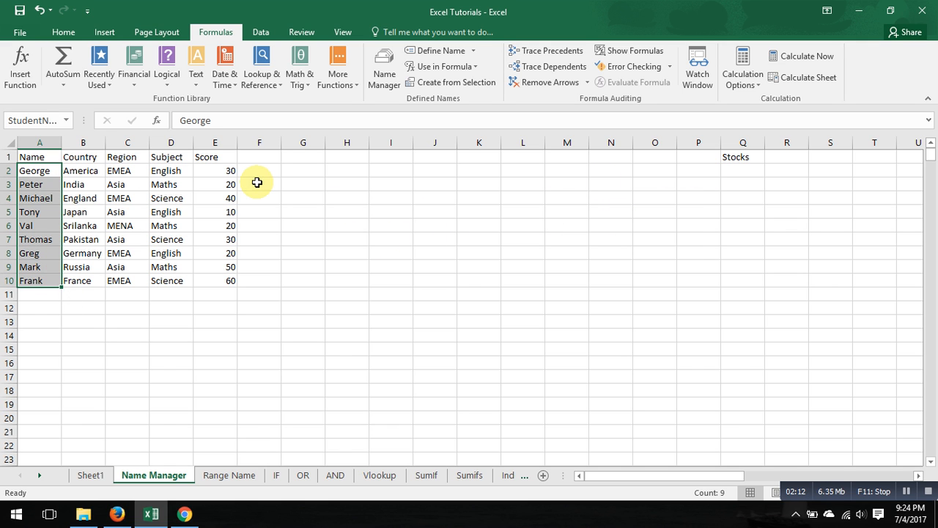
{"action": "left_click_drag", "start_coordinate": [80, 173], "coordinate": [80, 270]}
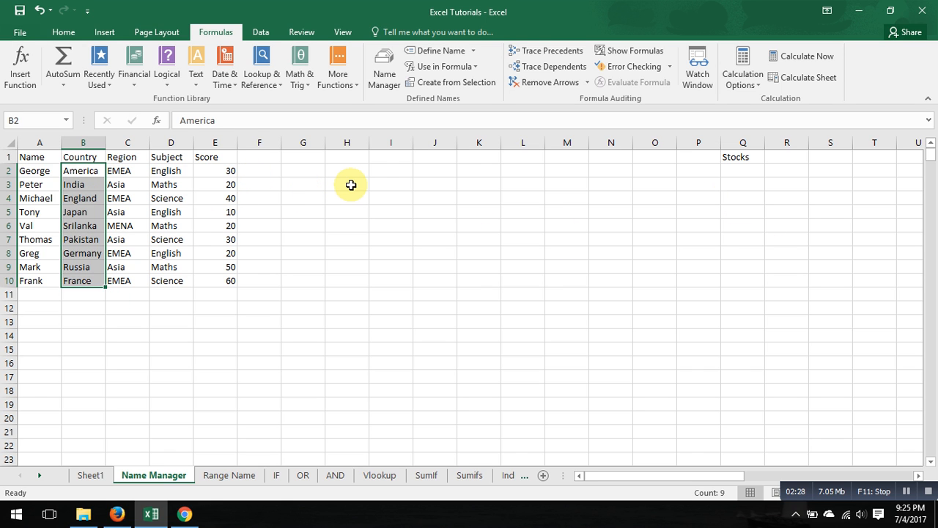
{"action": "left_click", "coordinate": [473, 187]}
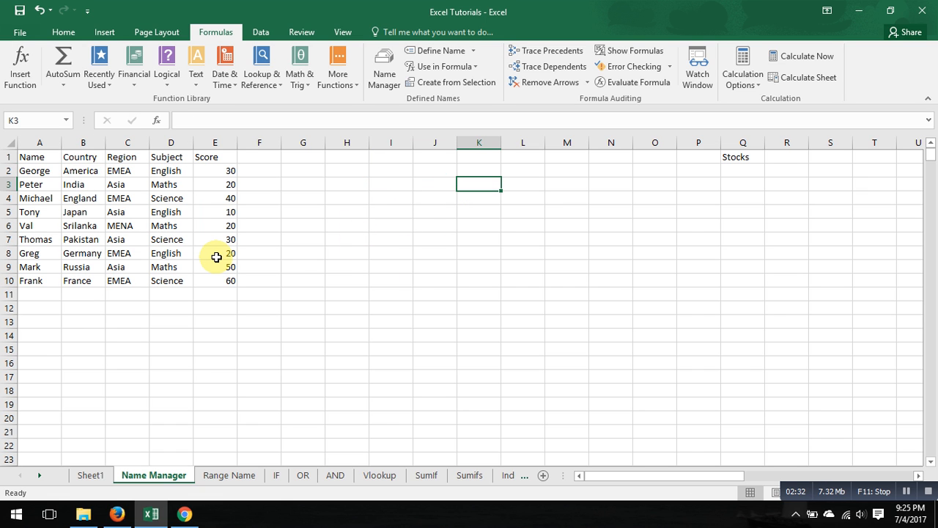
Enter another student's first name in A11, directly below the existing name list
{"action": "left_click", "coordinate": [42, 297]}
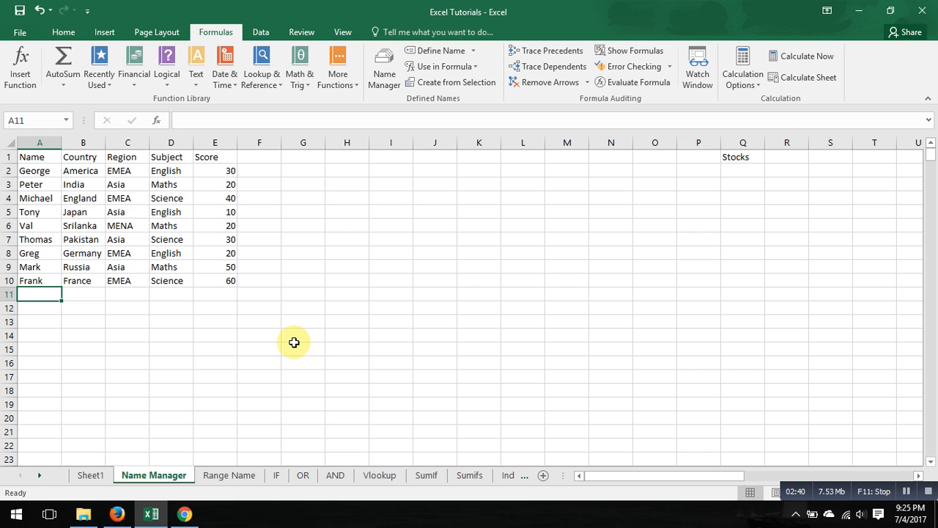
{"action": "type", "text": "Tom"}
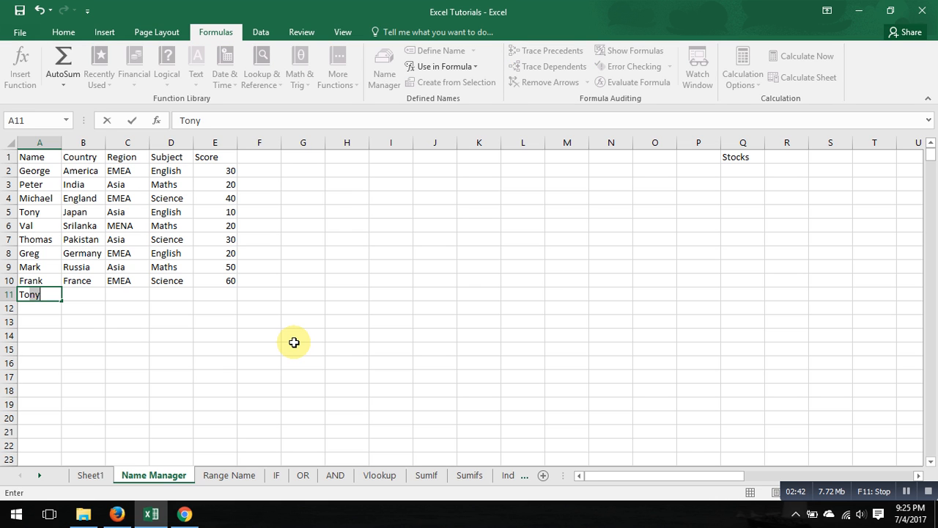
{"action": "key", "text": "Return"}
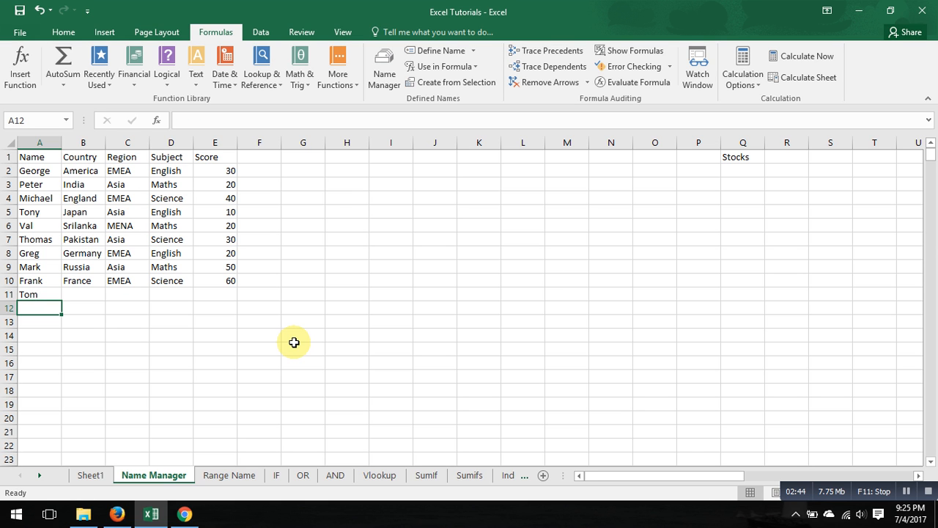
Fill B11:E11 with the country, region, subject and score from row 10
{"action": "key", "text": "Right"}
{"action": "key", "text": "Up"}
{"action": "key", "text": "Up"}
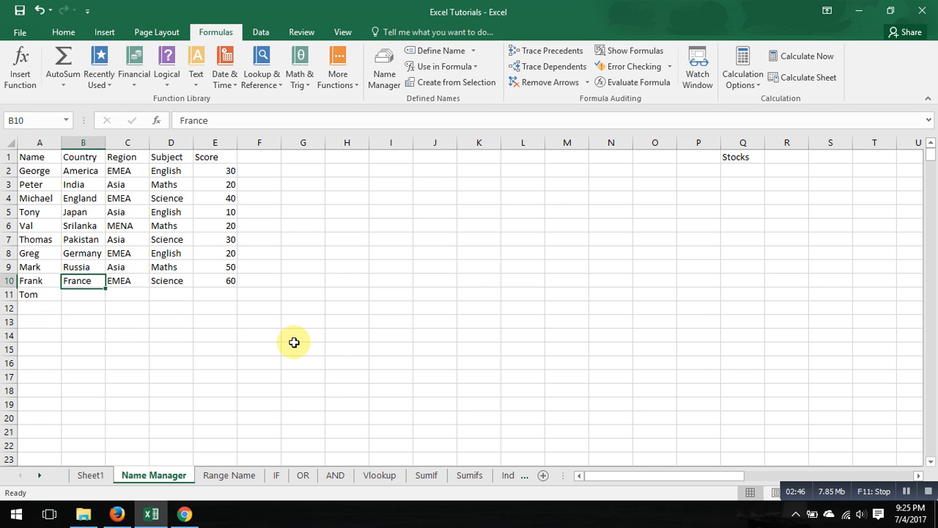
{"action": "key", "text": "shift+Right"}
{"action": "key", "text": "shift+Right"}
{"action": "key", "text": "shift+Right"}
{"action": "key", "text": "shift+Down"}
{"action": "key", "text": "ctrl+d"}
{"action": "key", "text": "Down"}
{"action": "key", "text": "Down"}
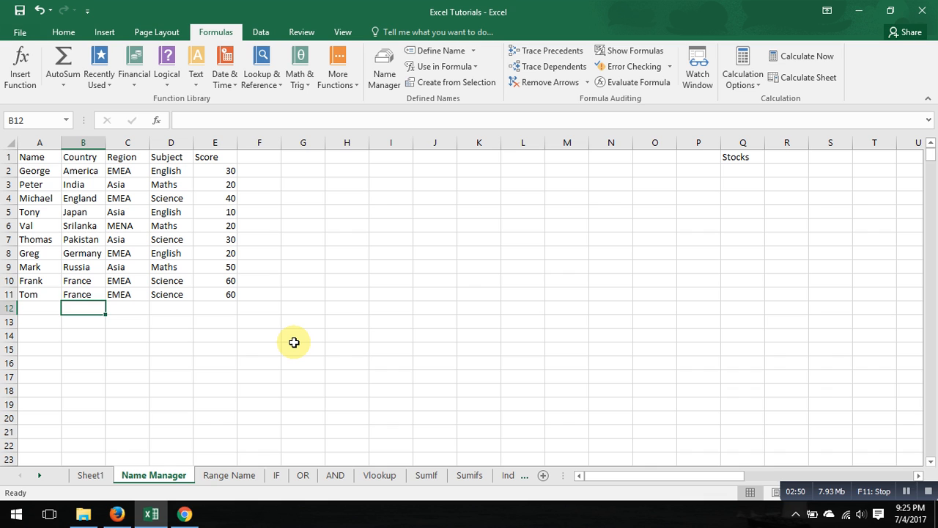
{"action": "key", "text": "Up"}
{"action": "key", "text": "Up"}
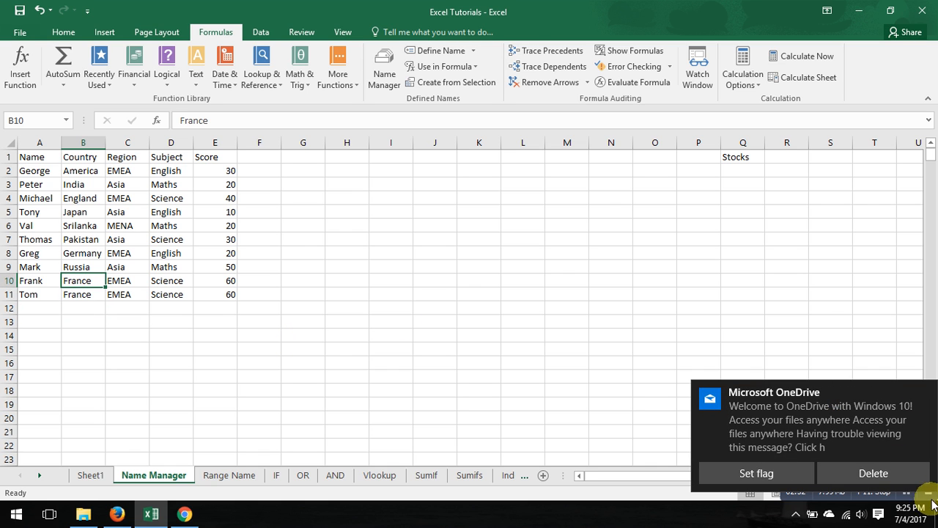
Delete the OneDrive mail from its pop-up notification and jump to the StudentName range to check which rows it covers
{"action": "left_click", "coordinate": [904, 473]}
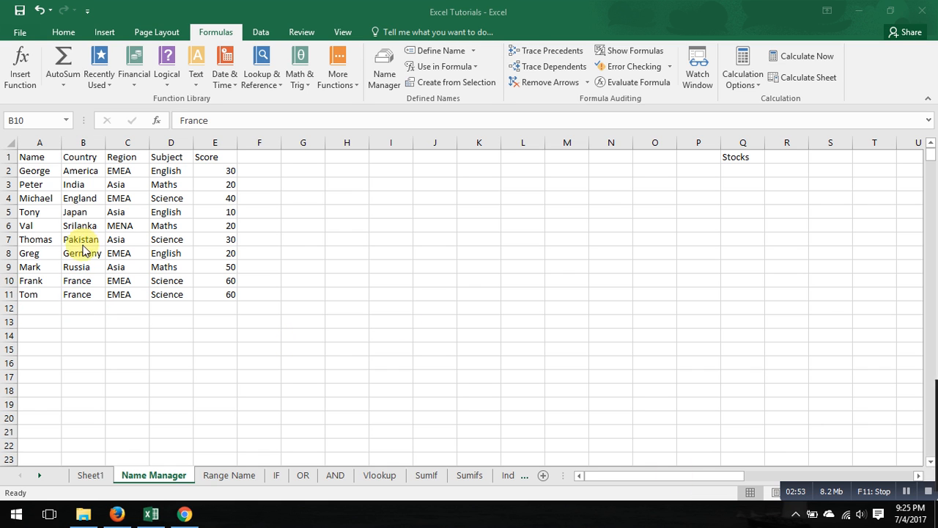
{"action": "left_click", "coordinate": [66, 120]}
{"action": "left_click", "coordinate": [42, 212]}
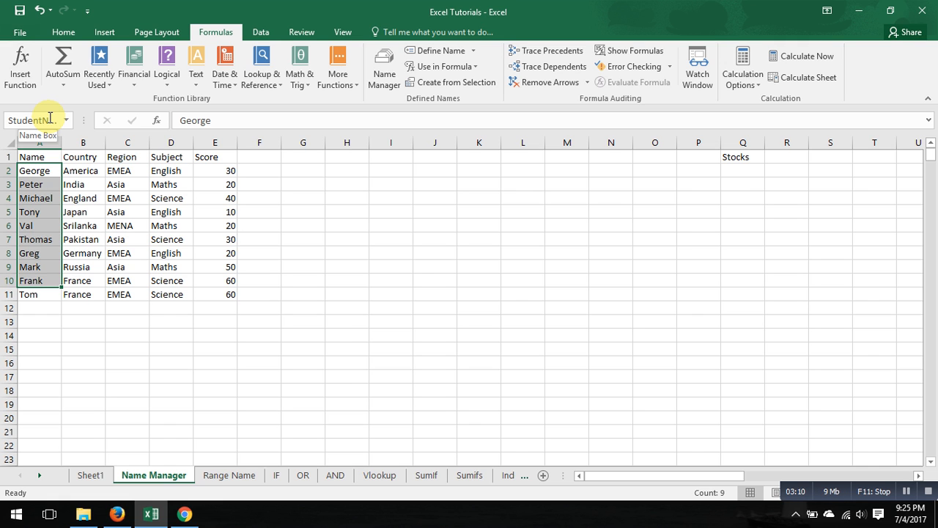
Open the Name Manager and widen its Refers To column to show the full references, dismissing the Malwarebytes alert
{"action": "left_click", "coordinate": [375, 254]}
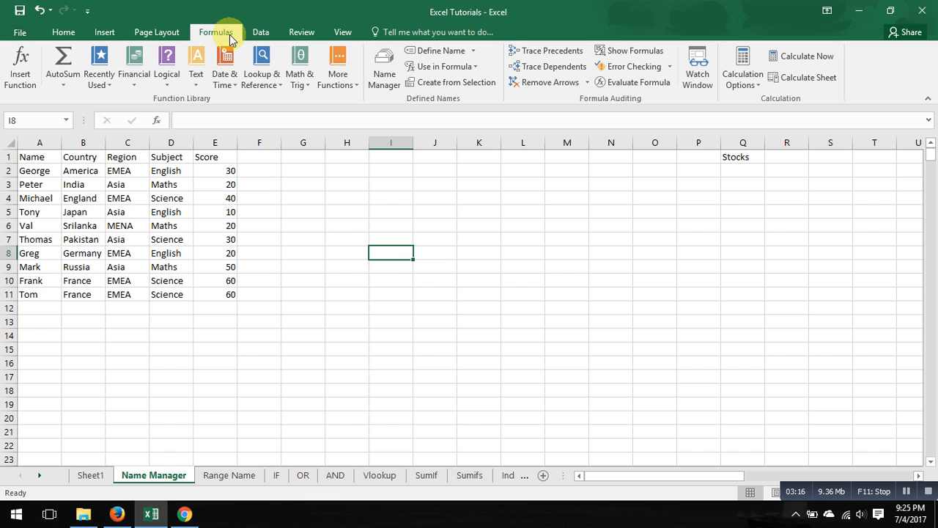
{"action": "left_click", "coordinate": [385, 77]}
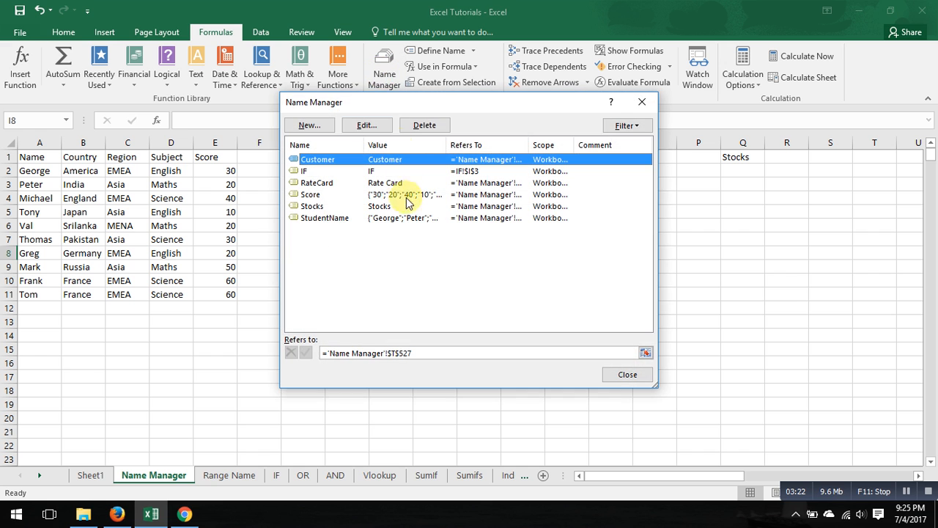
{"action": "left_click_drag", "start_coordinate": [430, 99], "coordinate": [515, 124]}
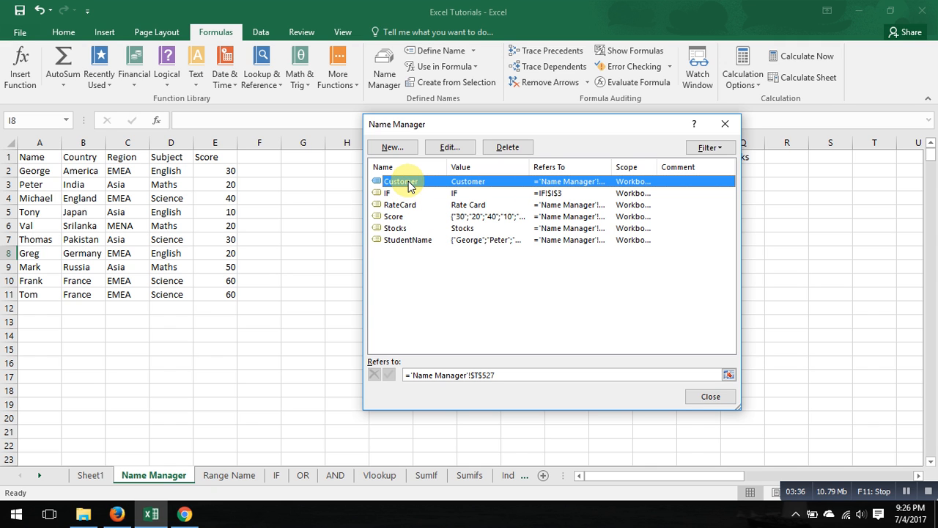
{"action": "left_click_drag", "start_coordinate": [611, 167], "coordinate": [660, 167]}
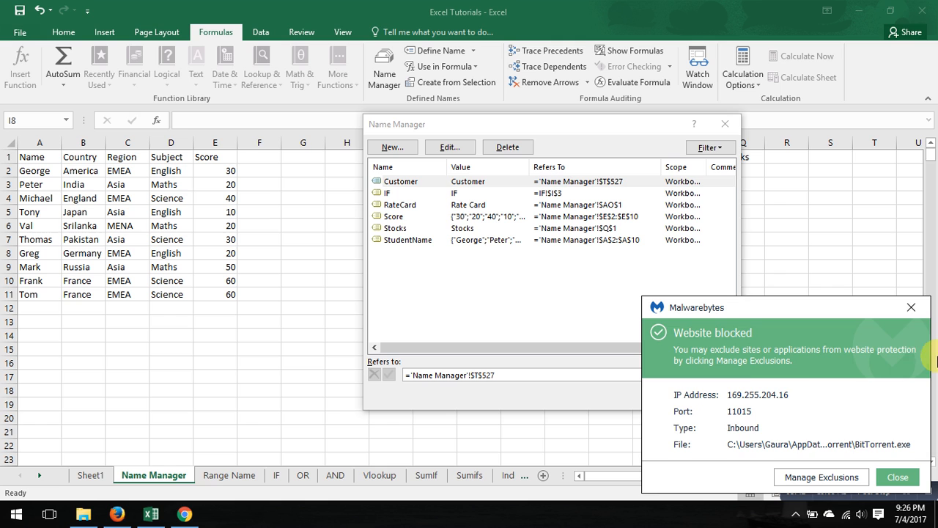
{"action": "left_click", "coordinate": [908, 309]}
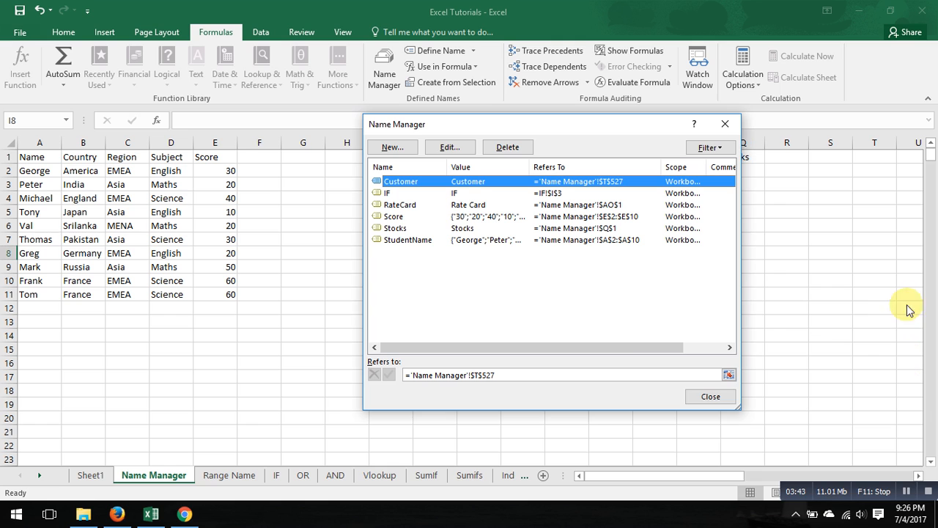
Change the StudentName reference to ='Name Manager'!$A$2:$A$11, close the Name Manager and save the changed reference
{"action": "left_click", "coordinate": [395, 242]}
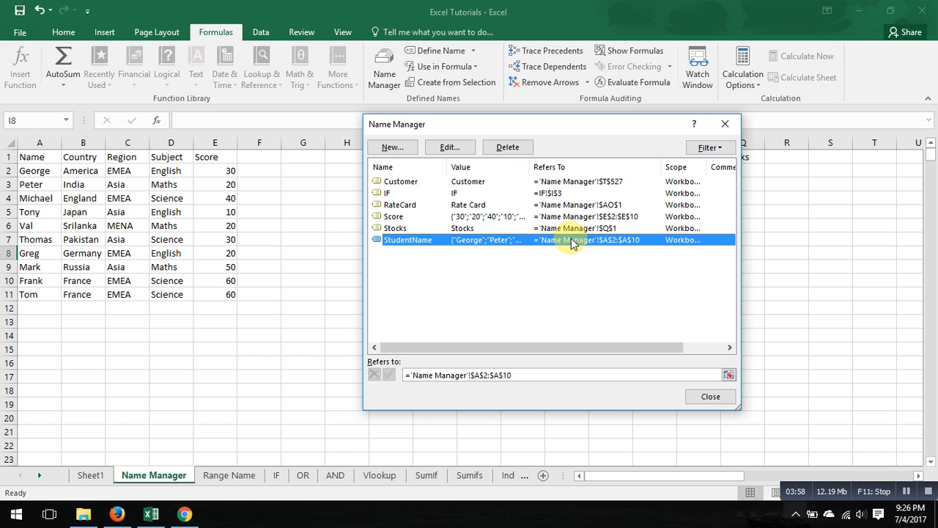
{"action": "left_click", "coordinate": [728, 375]}
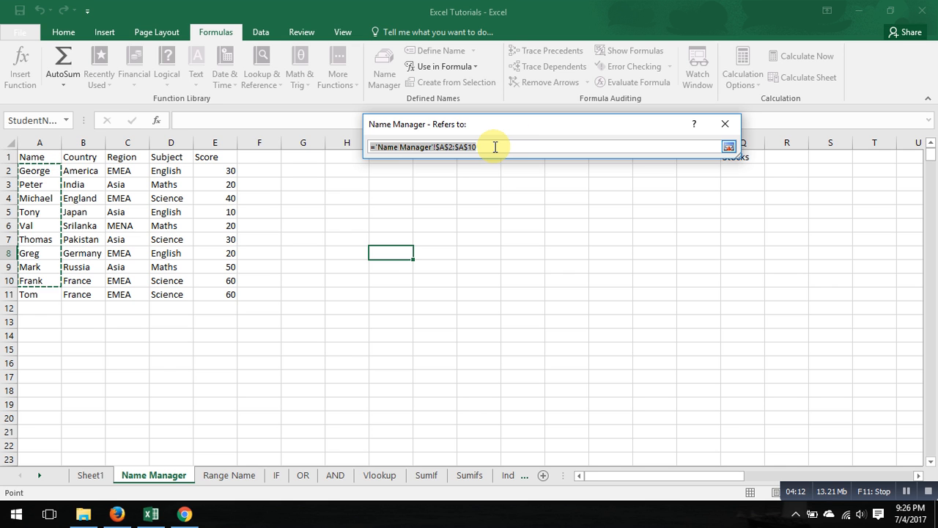
{"action": "key", "text": "shift+Down"}
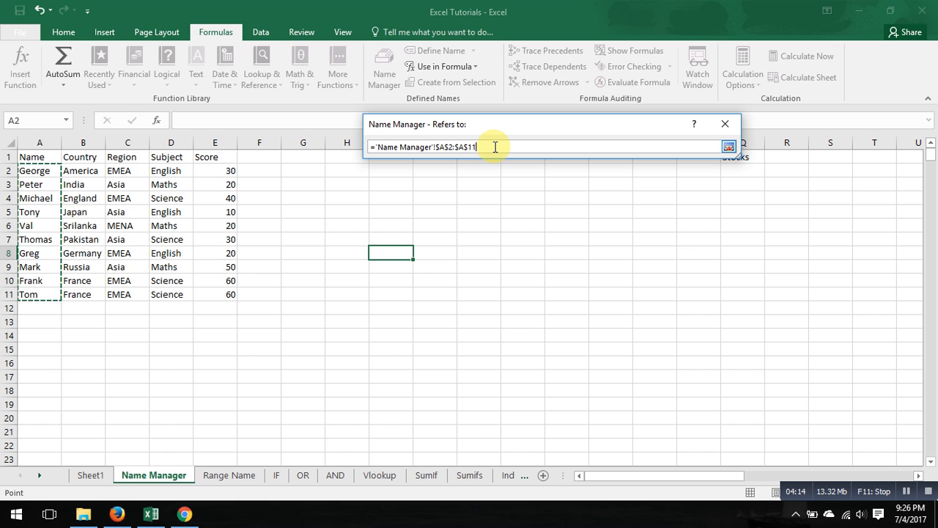
{"action": "key", "text": "BackSpace"}
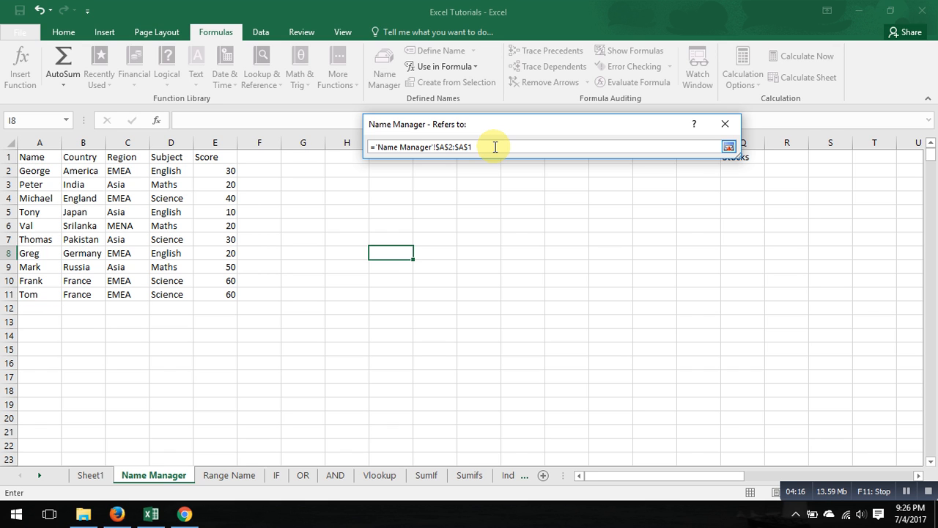
{"action": "type", "text": "1"}
{"action": "left_click", "coordinate": [728, 147]}
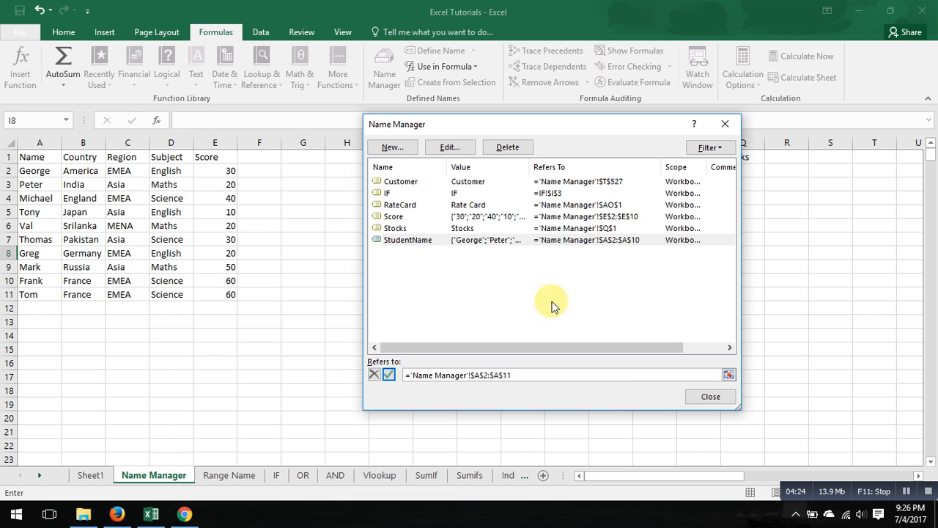
{"action": "left_click", "coordinate": [711, 397]}
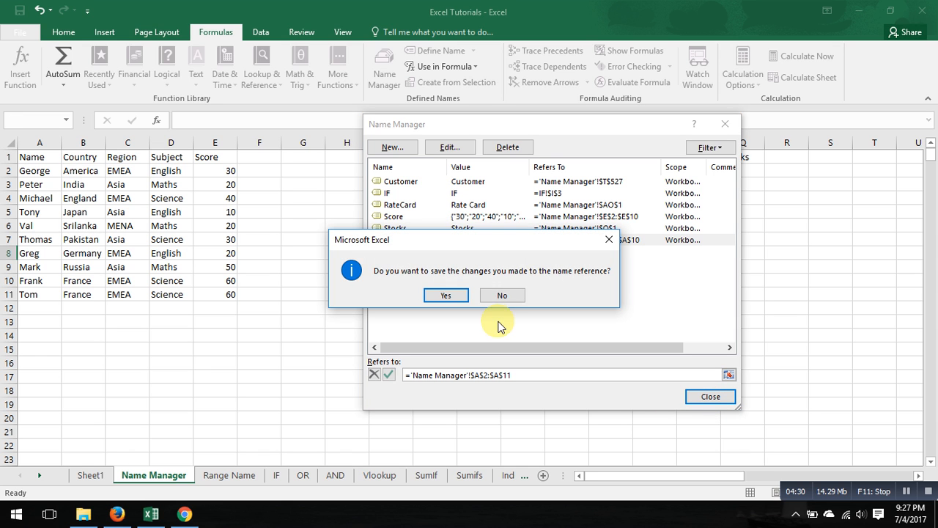
{"action": "left_click", "coordinate": [442, 296]}
Jump to the StudentName range to check its extent, and select the Stocks cell Q1 to view its name
{"action": "left_click", "coordinate": [459, 212]}
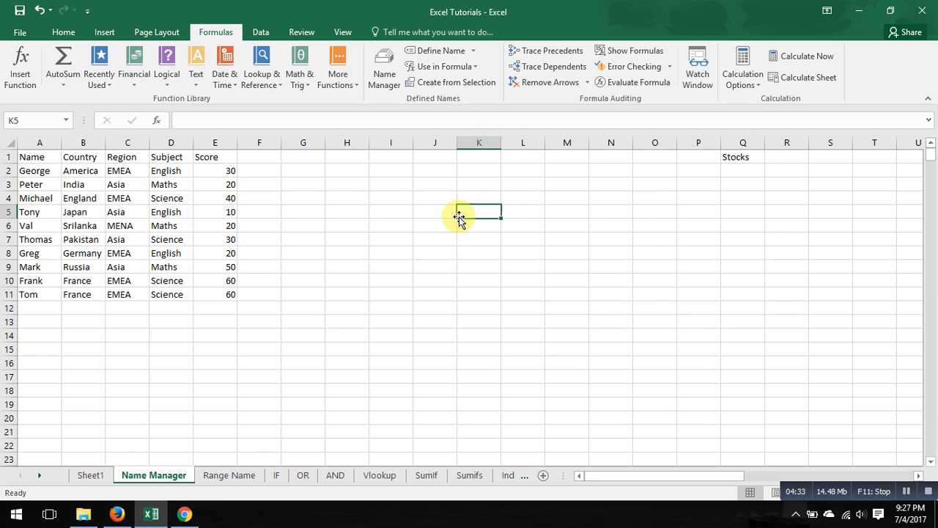
{"action": "left_click", "coordinate": [66, 120]}
{"action": "left_click", "coordinate": [53, 212]}
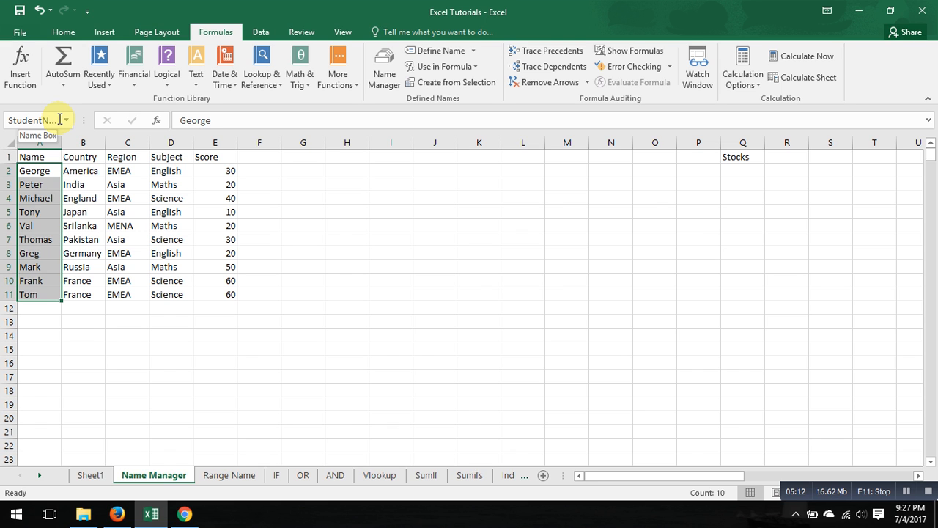
{"action": "left_click", "coordinate": [735, 156]}
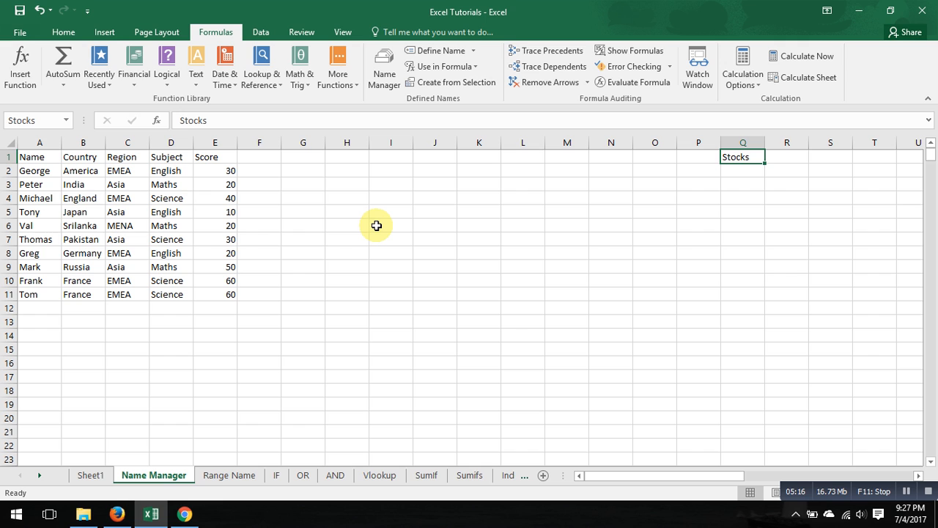